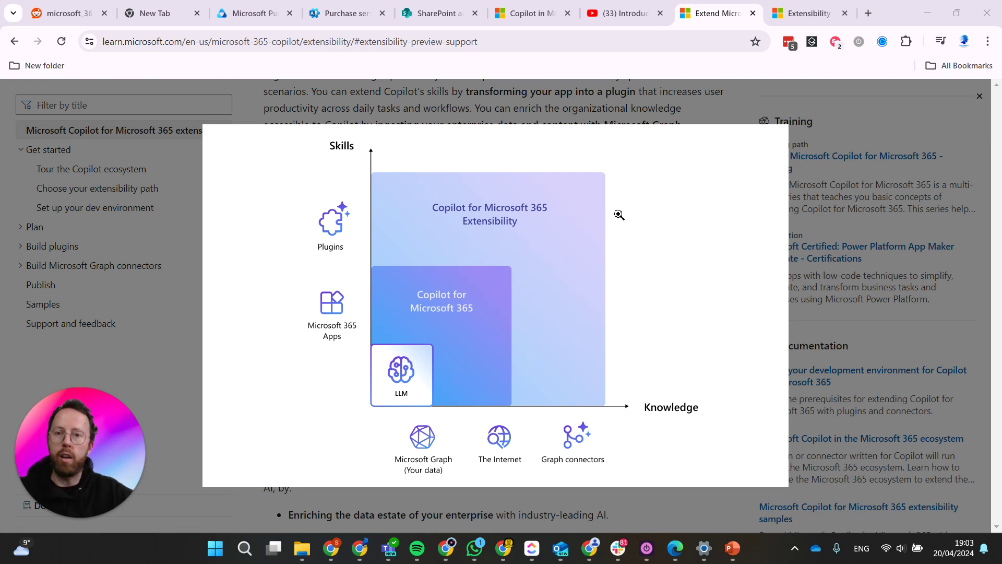
Switch to the Copilot chat in Microsoft Teams and view the list of available plugins
left_click(389, 548)
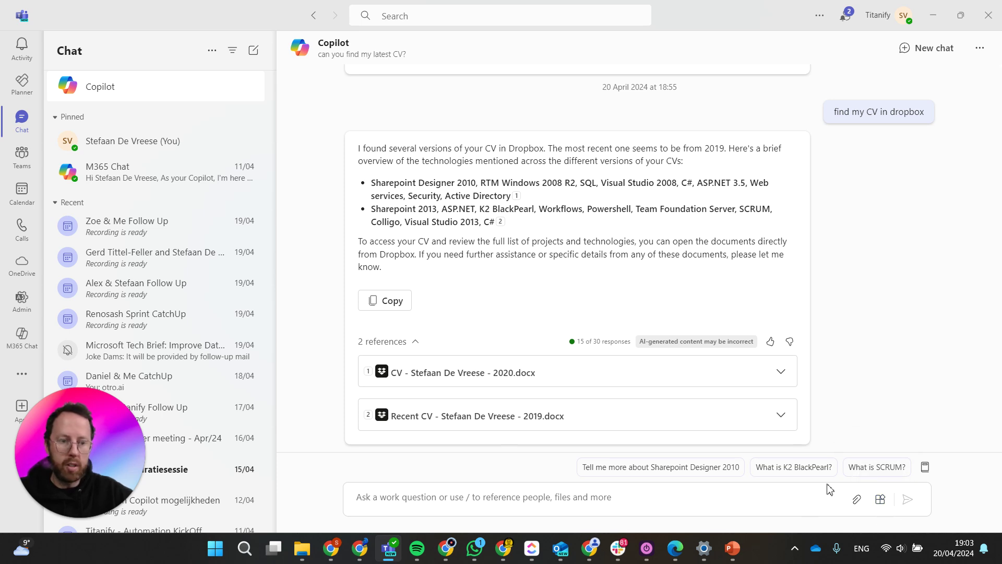
left_click(880, 502)
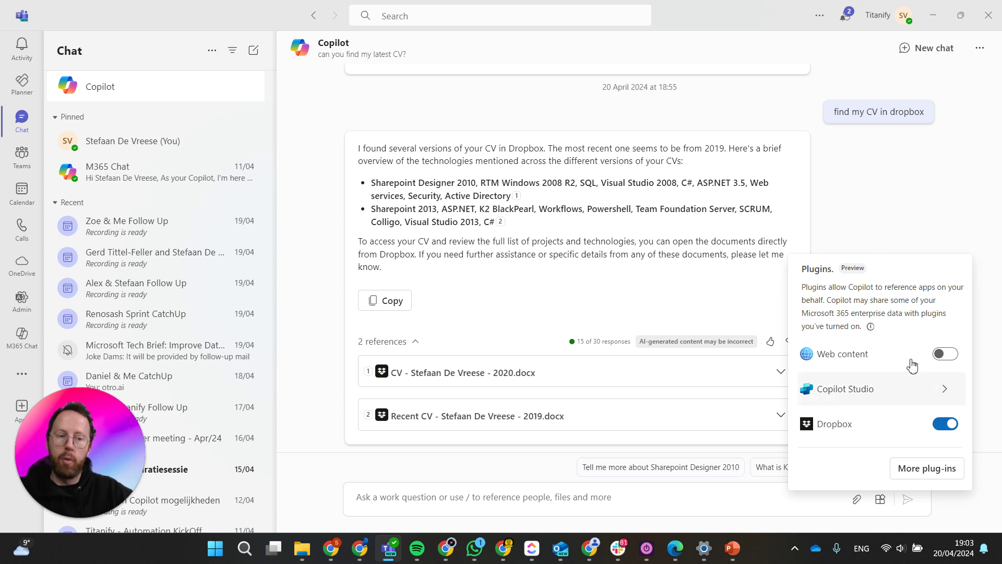
left_click(867, 184)
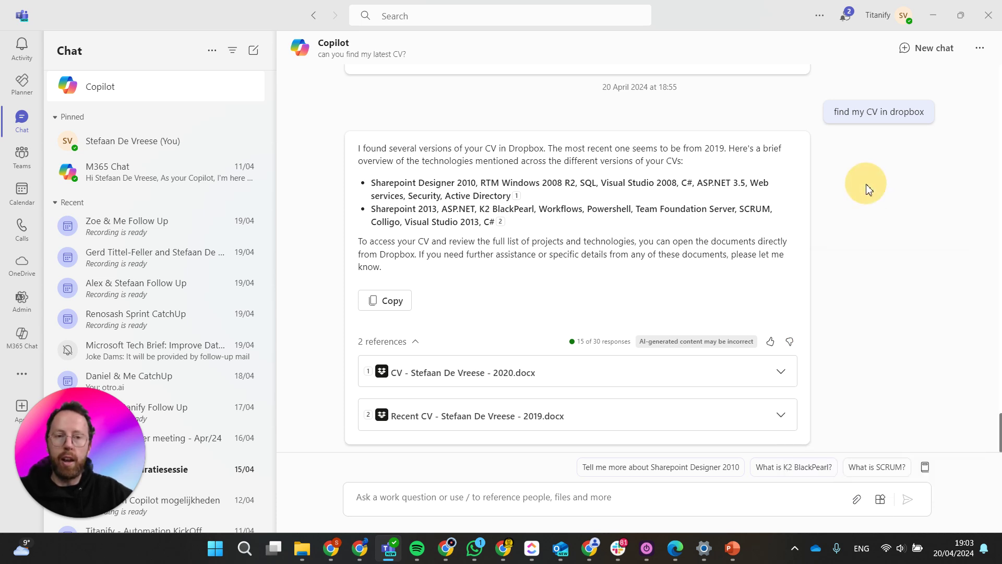
left_click(881, 502)
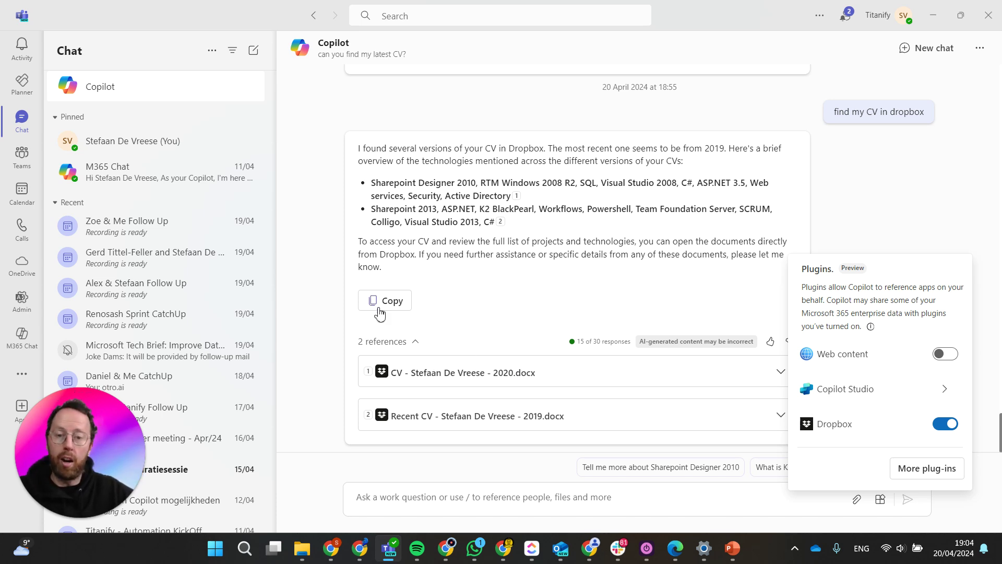
Switch to Dropbox in the browser and look through the personal folder's subfolders and CV files
left_click(331, 548)
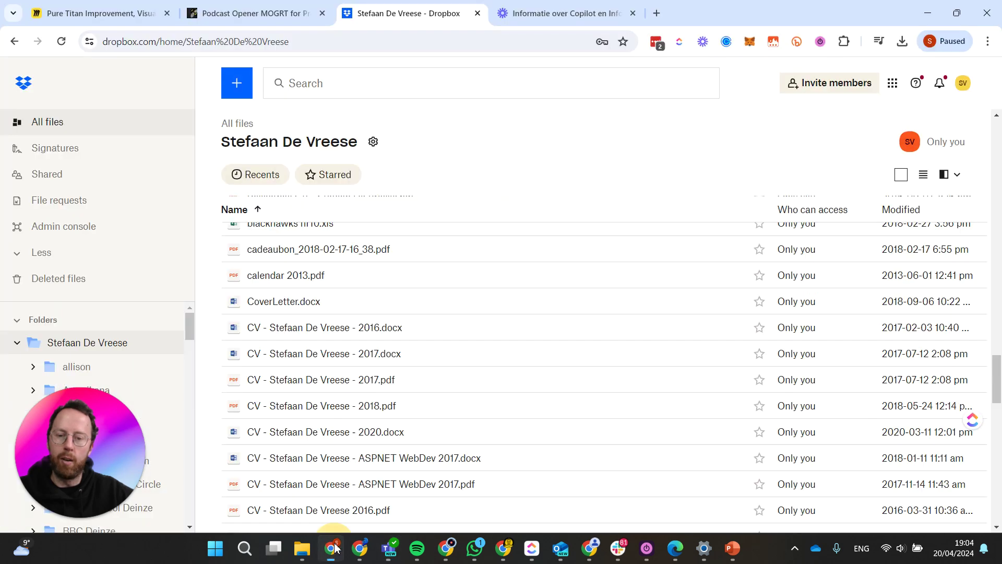
scroll(428, 338, "up", 5)
scroll(428, 338, "up", 15)
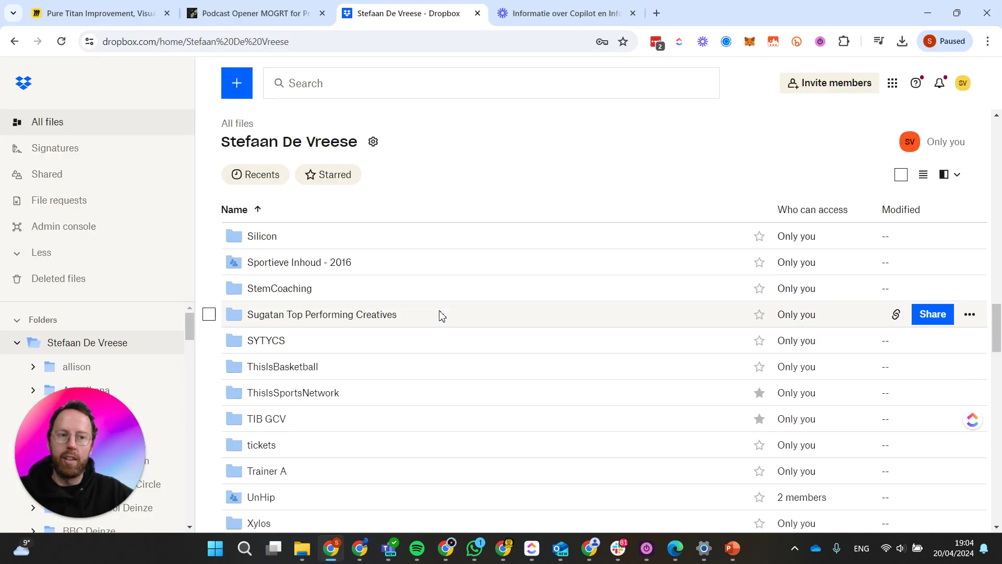
scroll(440, 316, "down", 8)
scroll(440, 316, "down", 12)
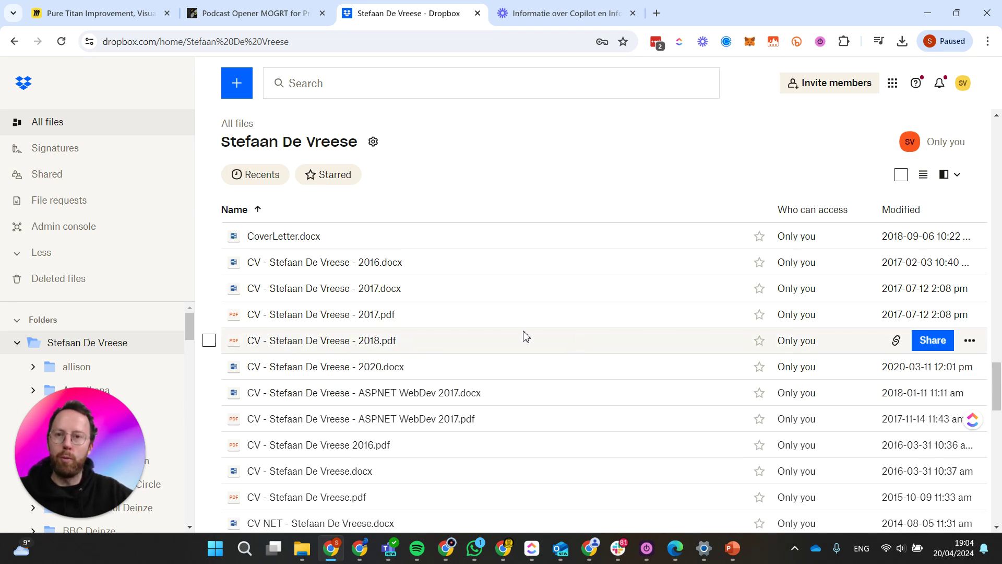
Return to the Copilot chat in Teams and review the earlier "find my CV in dropbox" prompt and its answer
key("alt+Tab")
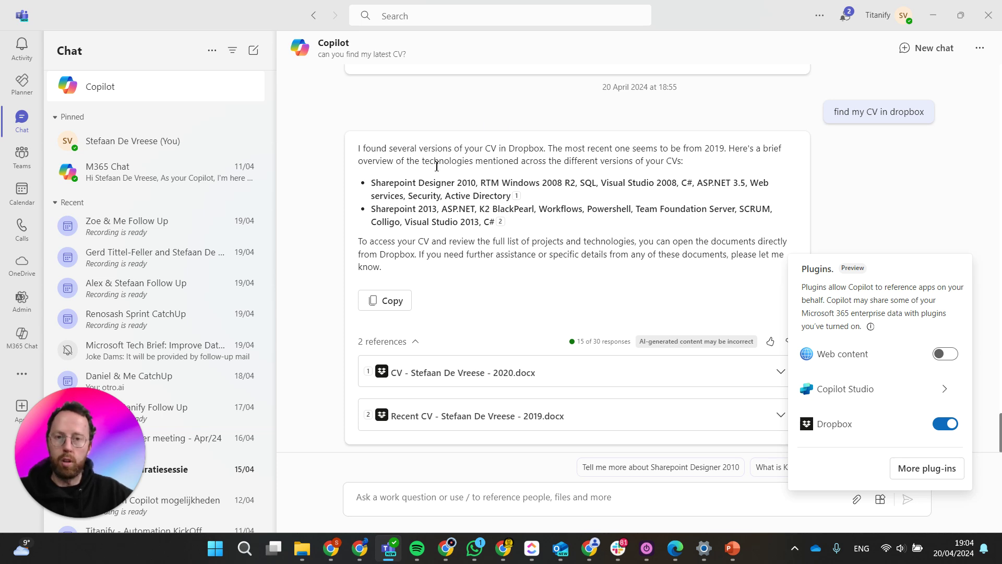
key("Escape")
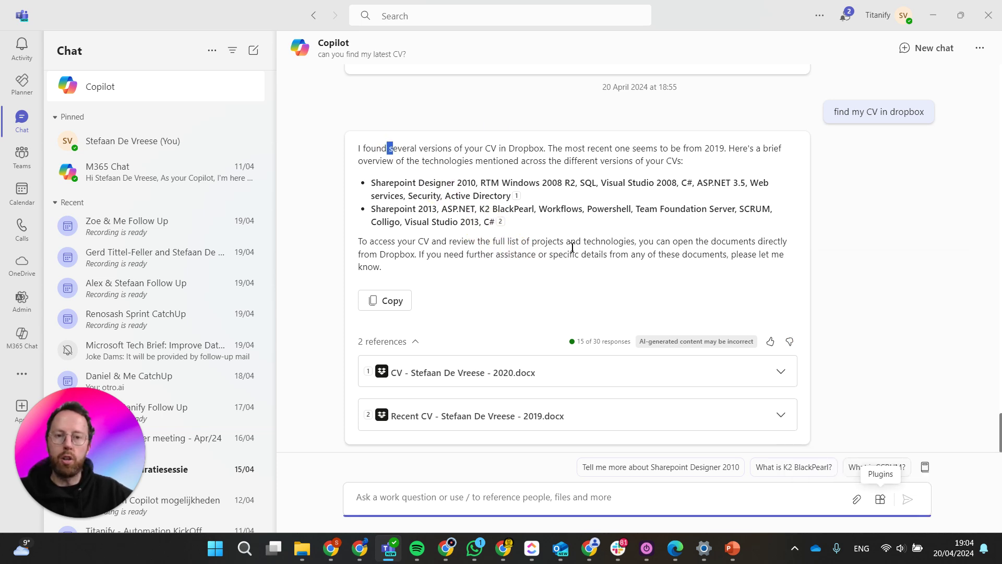
left_click_drag(837, 116, 928, 116)
left_click(367, 143)
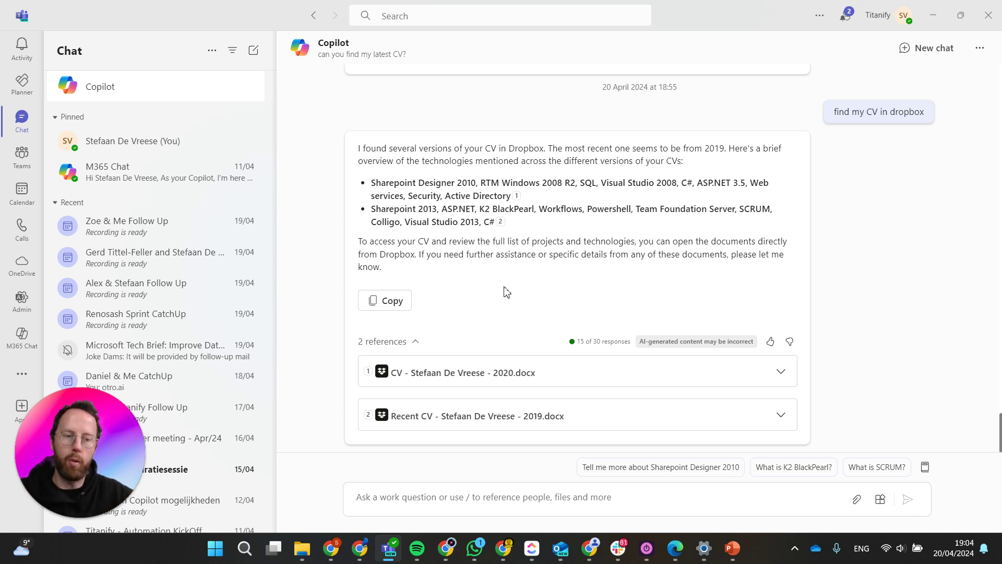
Open the store of additional Copilot plugins and browse the apps under Works with Copilot
left_click(881, 499)
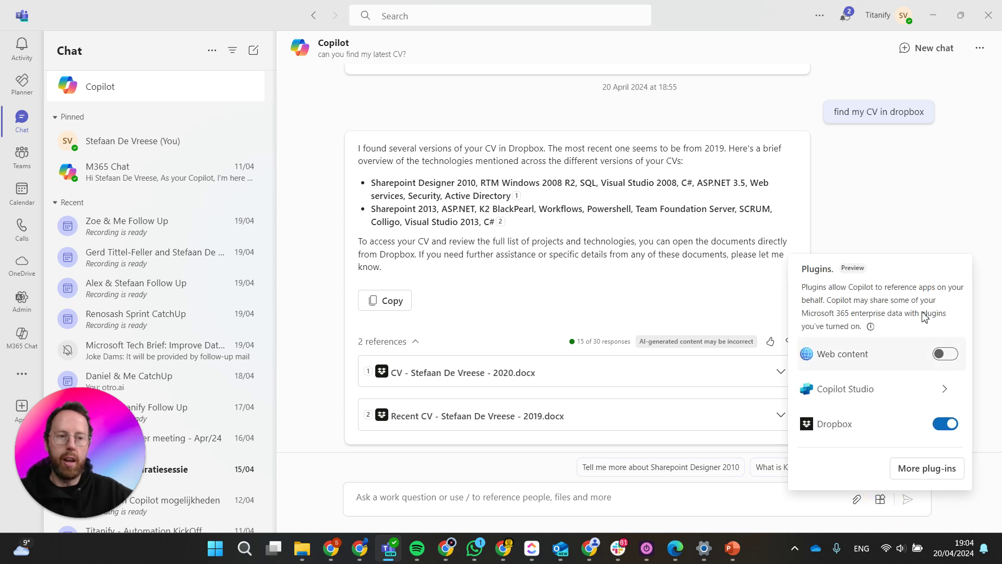
left_click(919, 473)
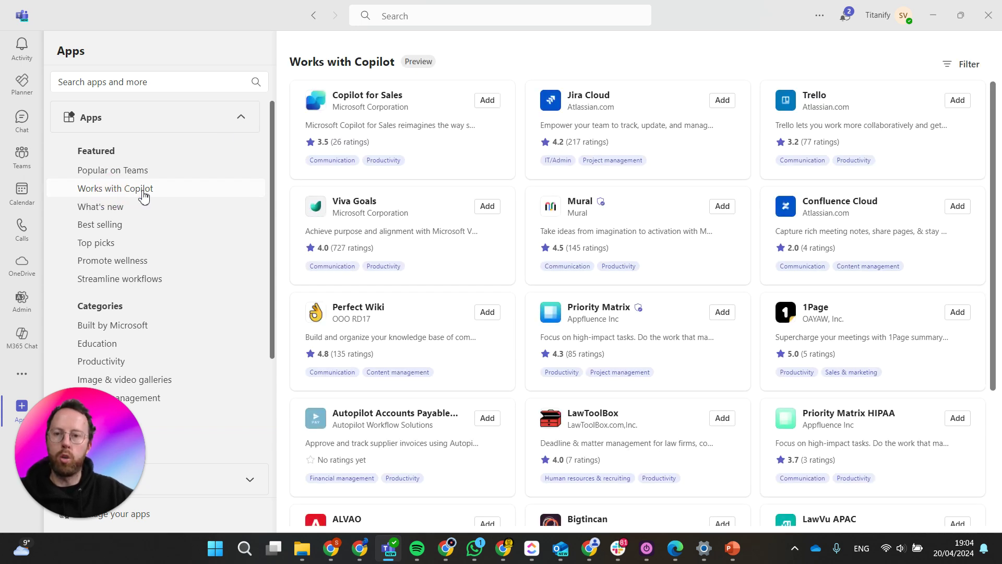
scroll(733, 246, "down", 4)
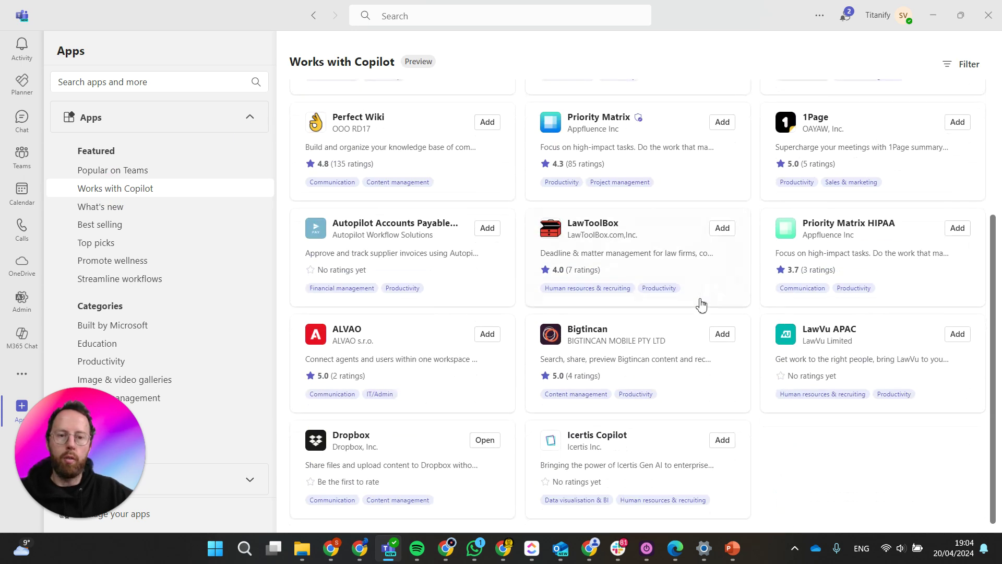
scroll(678, 340, "up", 4)
scroll(668, 353, "down", 4)
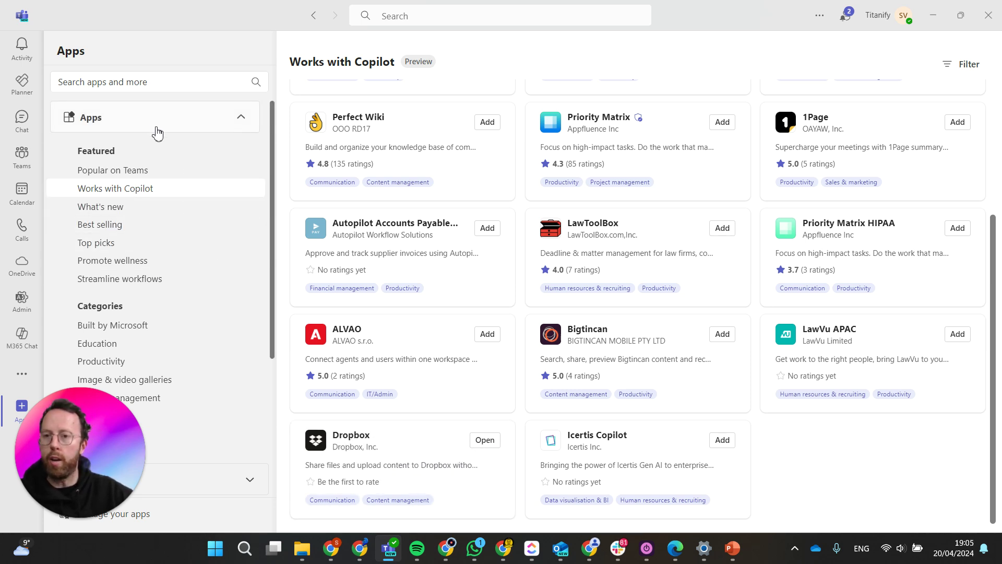
Go back to the Copilot chat and switch the Dropbox plugin off and on again
left_click(22, 119)
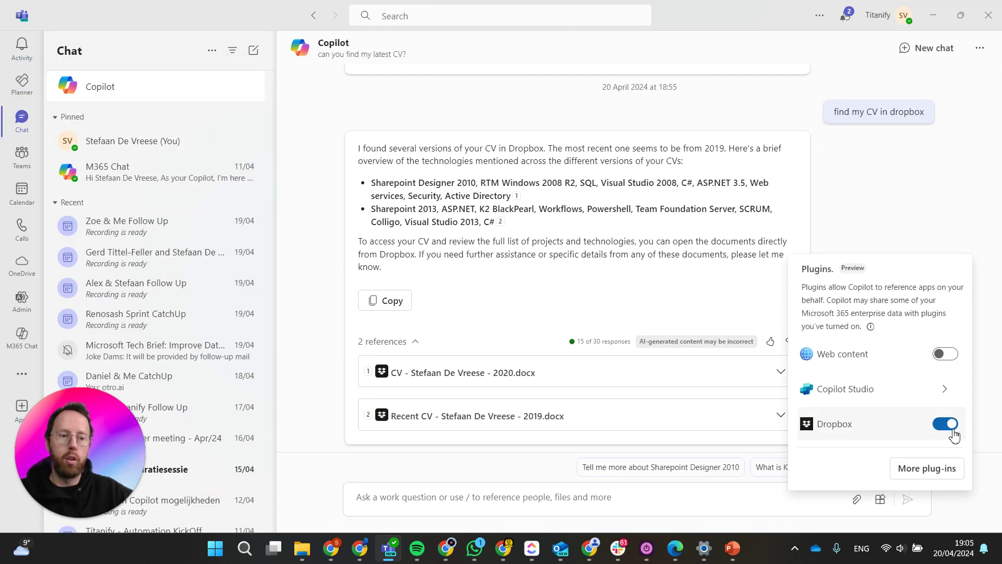
left_click(945, 426)
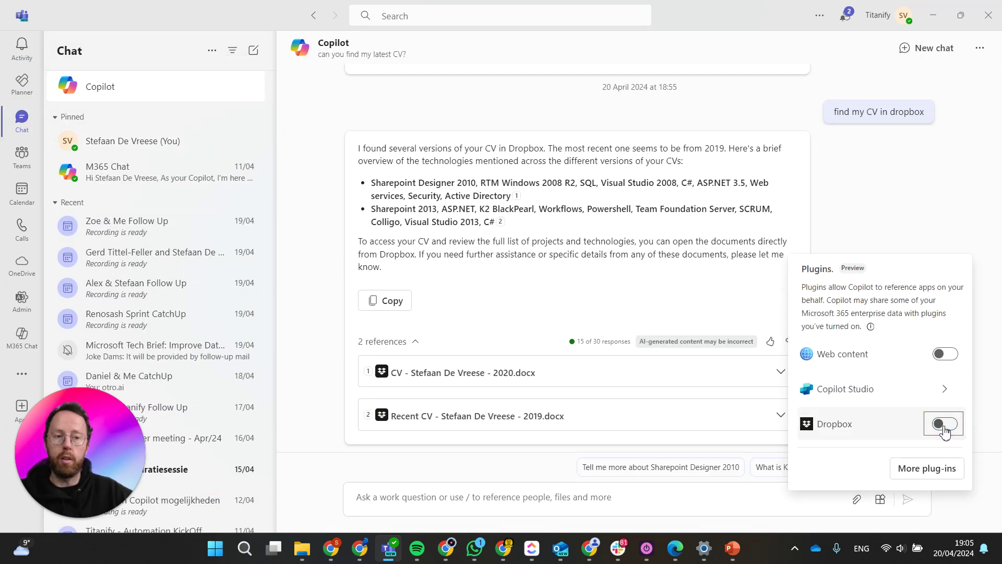
left_click(945, 425)
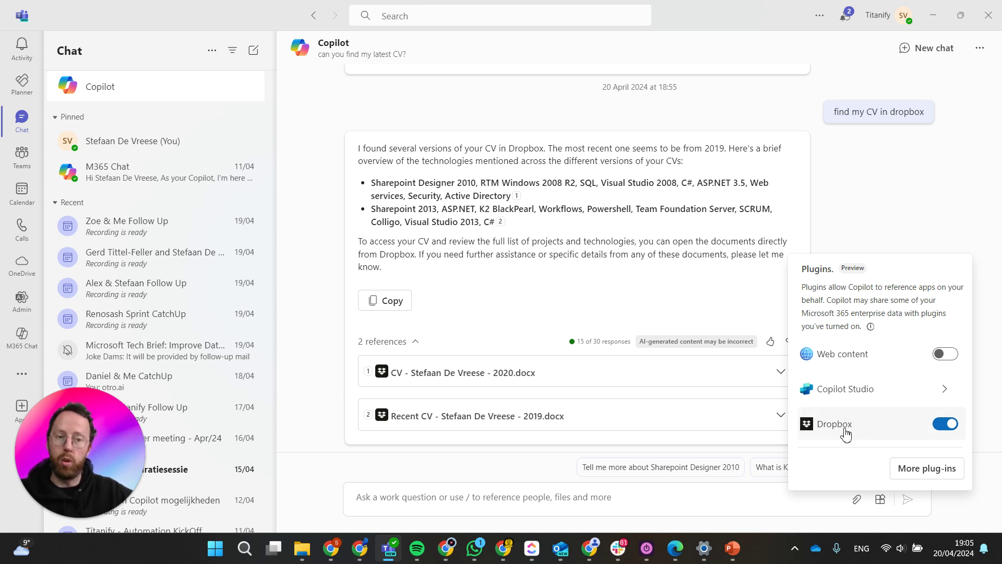
left_click(598, 496)
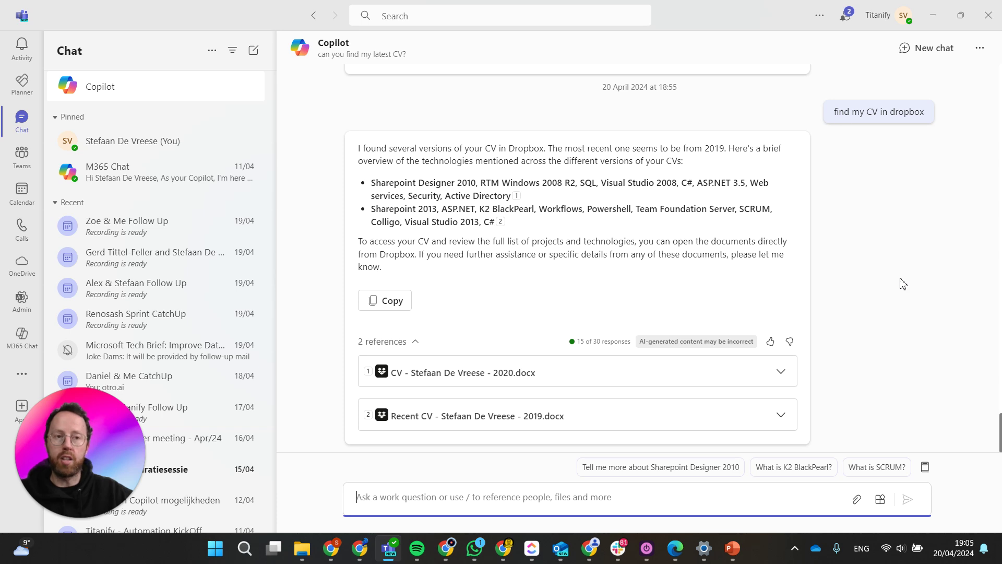
Reuse the earlier prompt to ask Copilot "find my CV in dropbox and list out which customers I worked for"
left_click_drag(834, 112, 913, 123)
key("ctrl+c")
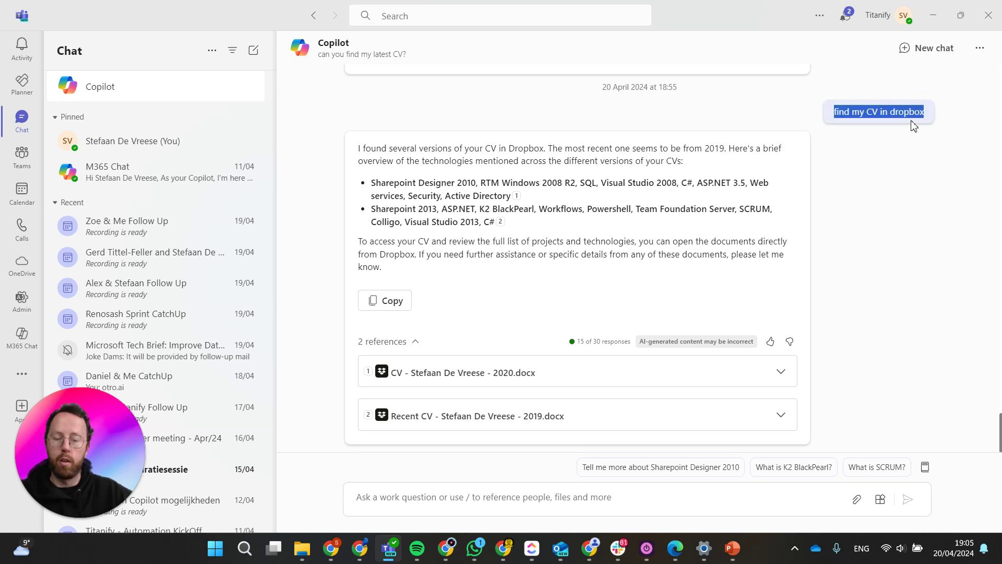
left_click(523, 494)
key("ctrl+v")
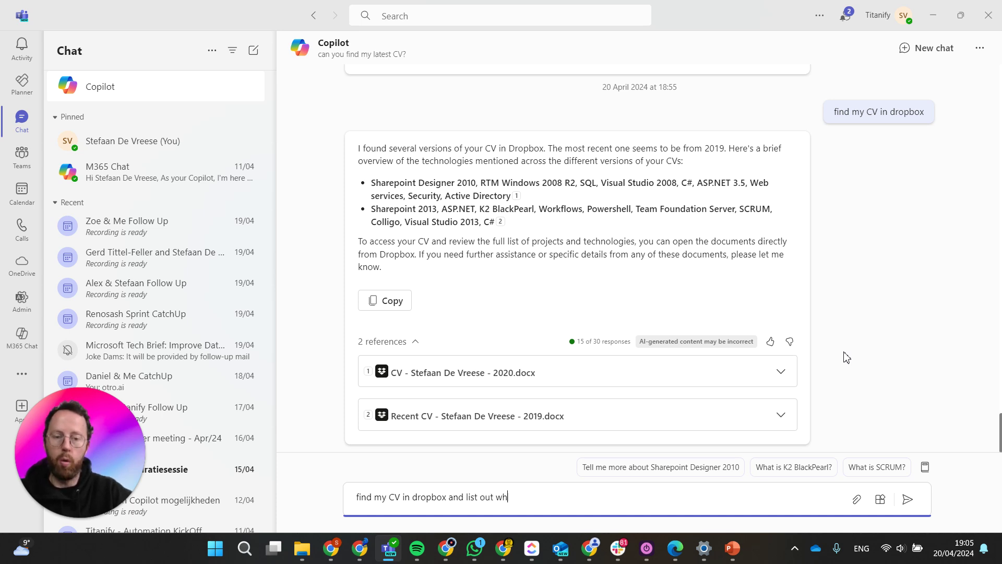
type("and list out which customers I worked for")
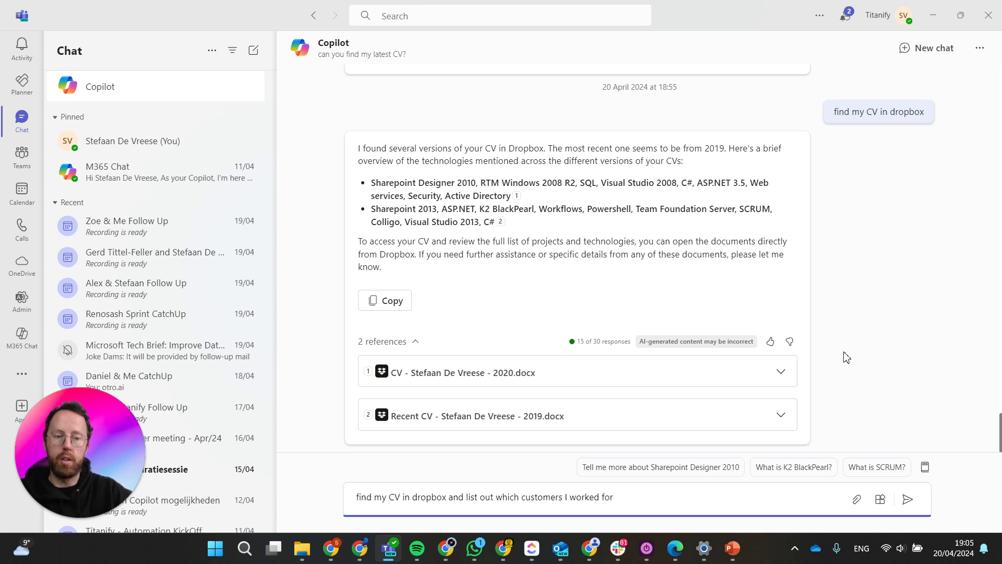
key("Return")
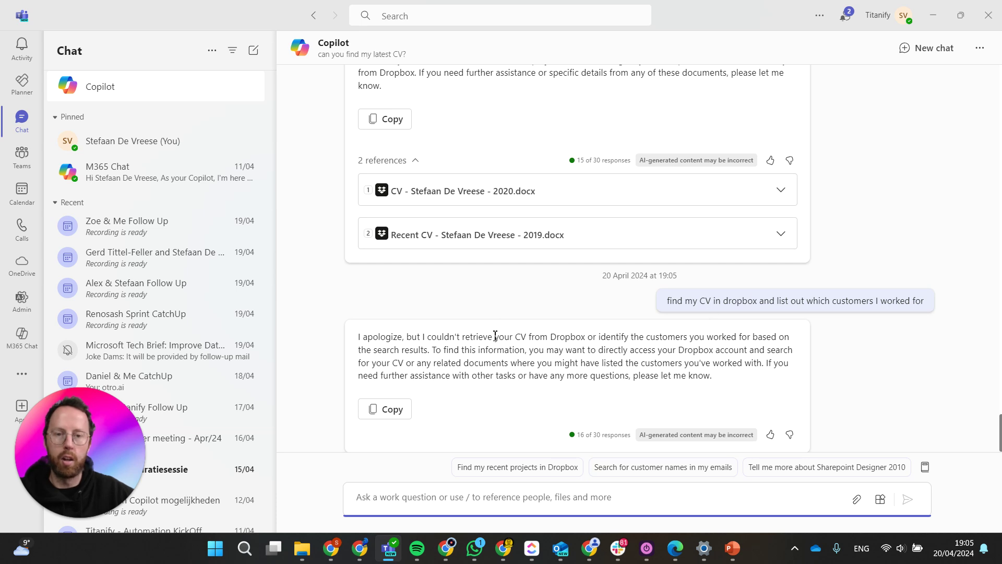
Read Copilot's reply, copy the earlier prompt "find my CV in dropbox" and send it again
left_click_drag(392, 338, 712, 377)
scroll(712, 377, "up", 5)
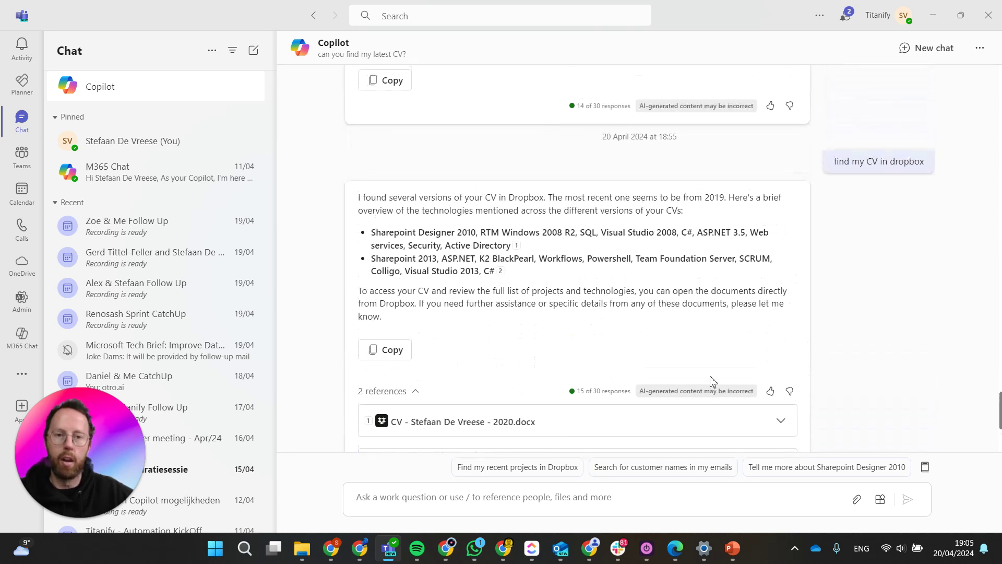
left_click_drag(836, 164, 926, 165)
key("ctrl+c")
scroll(794, 200, "down", 1)
scroll(794, 200, "down", 4)
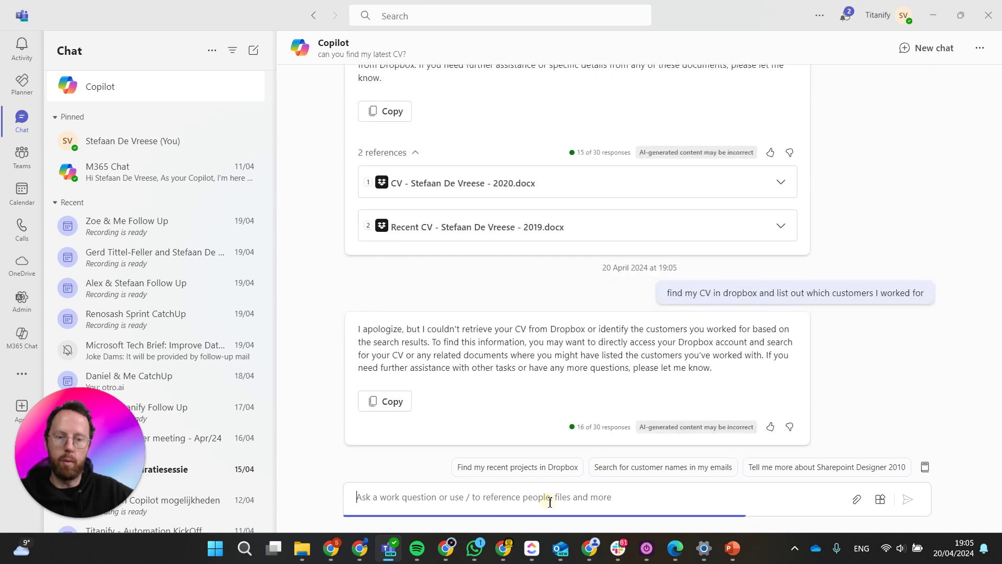
key("ctrl+v")
key("Return")
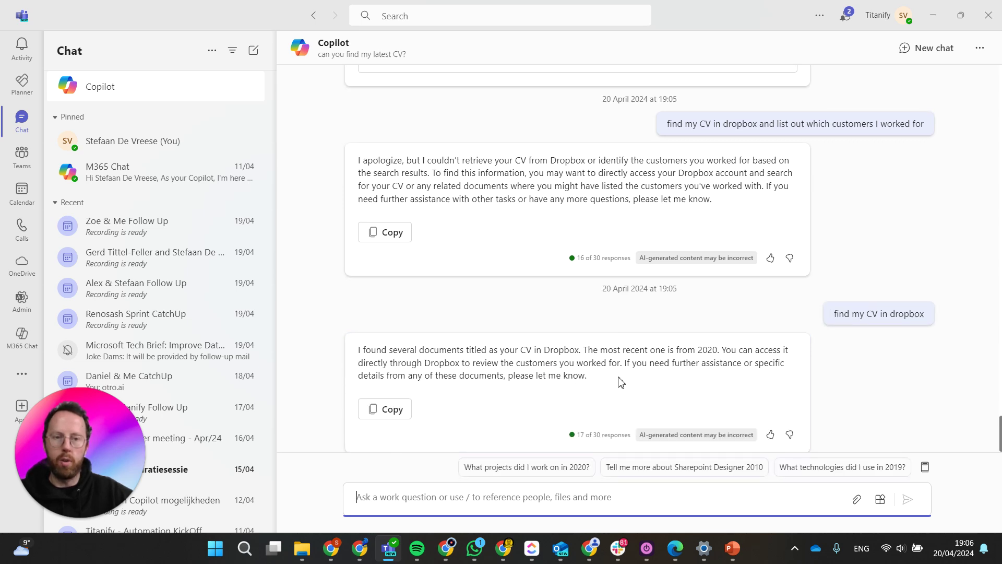
Read which CV the newest answer names as most recent and compare it with the earlier answer and its references
left_click_drag(583, 350, 718, 354)
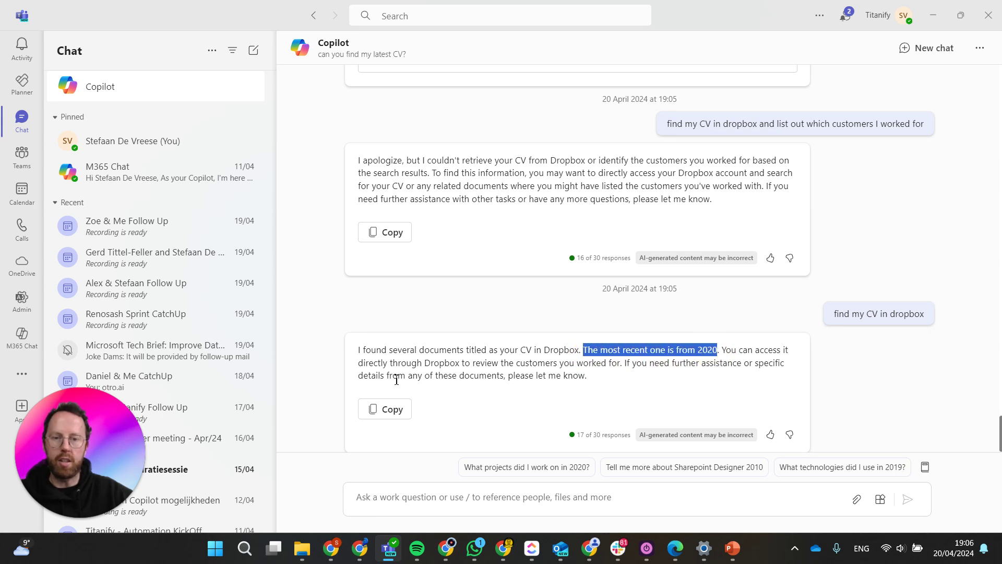
scroll(428, 383, "down", 1)
scroll(501, 361, "up", 8)
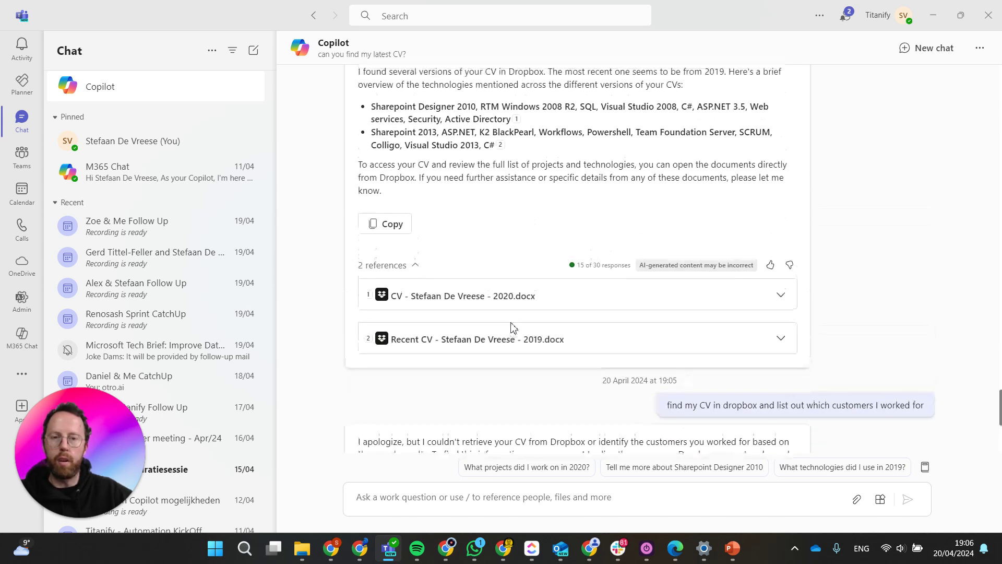
scroll(530, 383, "down", 8)
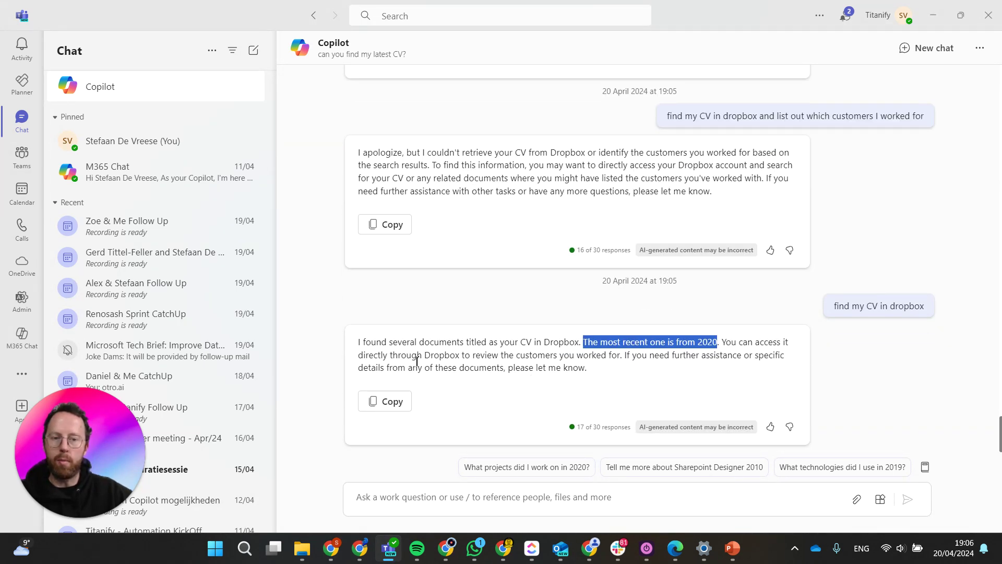
Inspect the references of the earlier answer, including the excerpt and Dropbox preview card of the 2020 CV
scroll(479, 398, "up", 8)
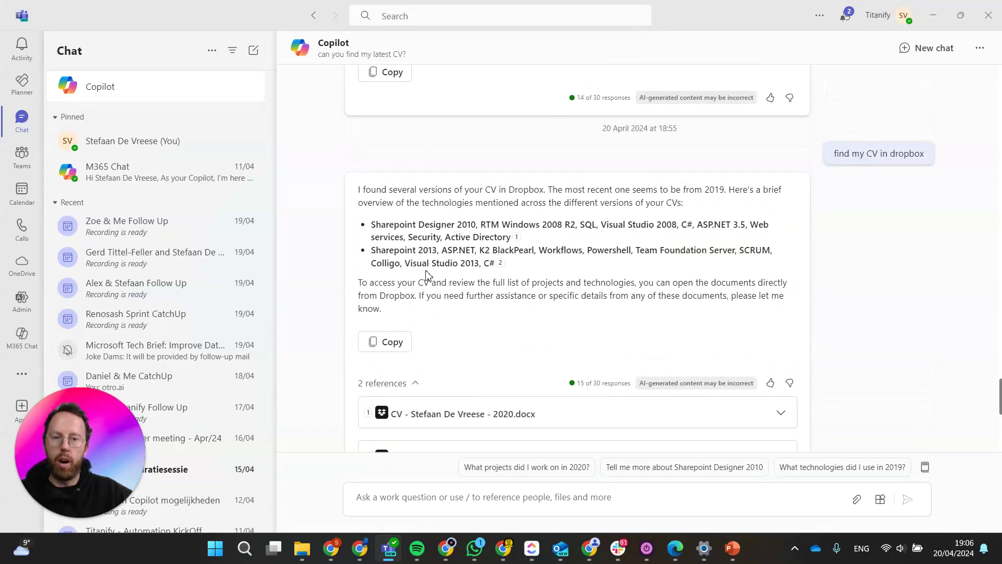
left_click(782, 355)
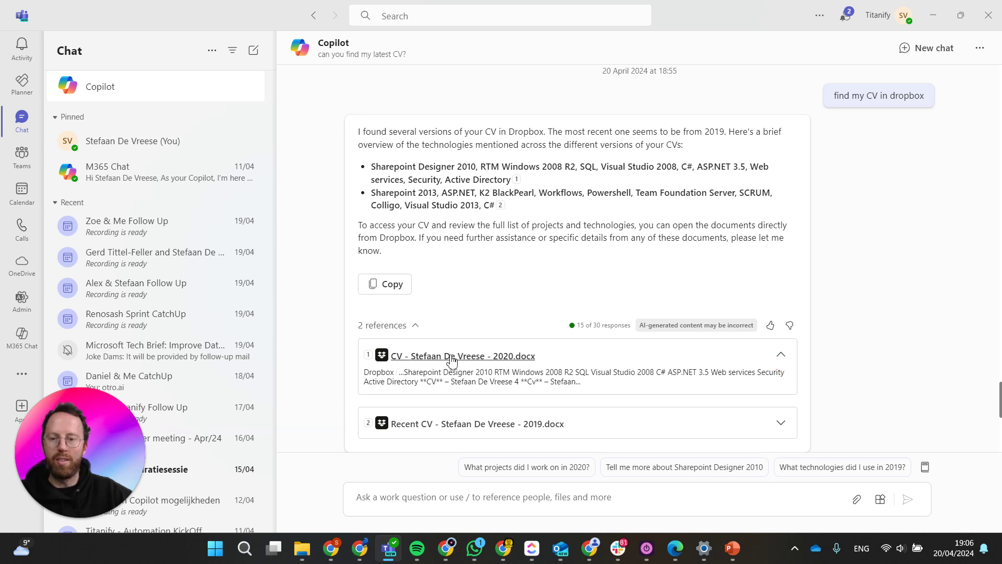
left_click(780, 354)
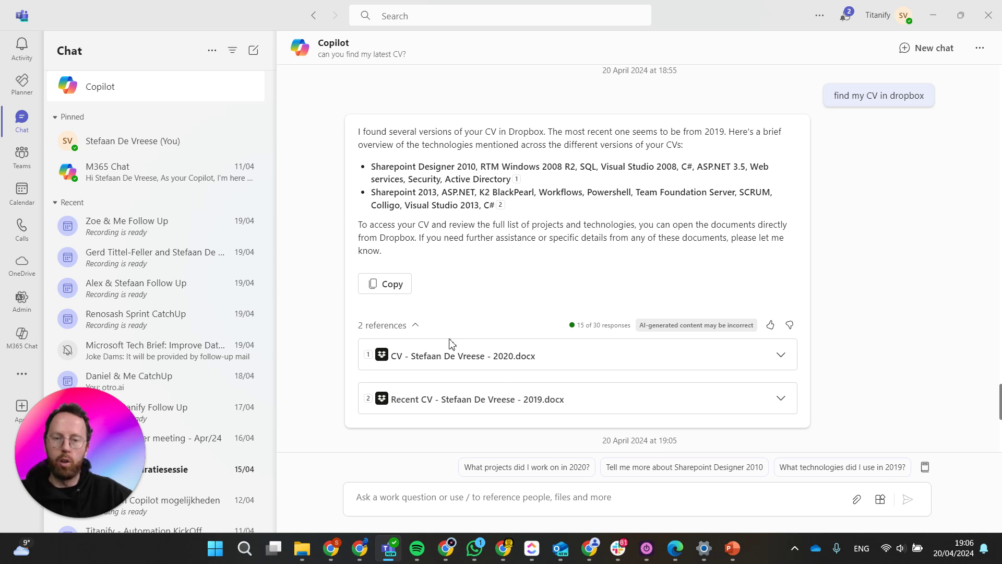
left_click(405, 325)
left_click(404, 326)
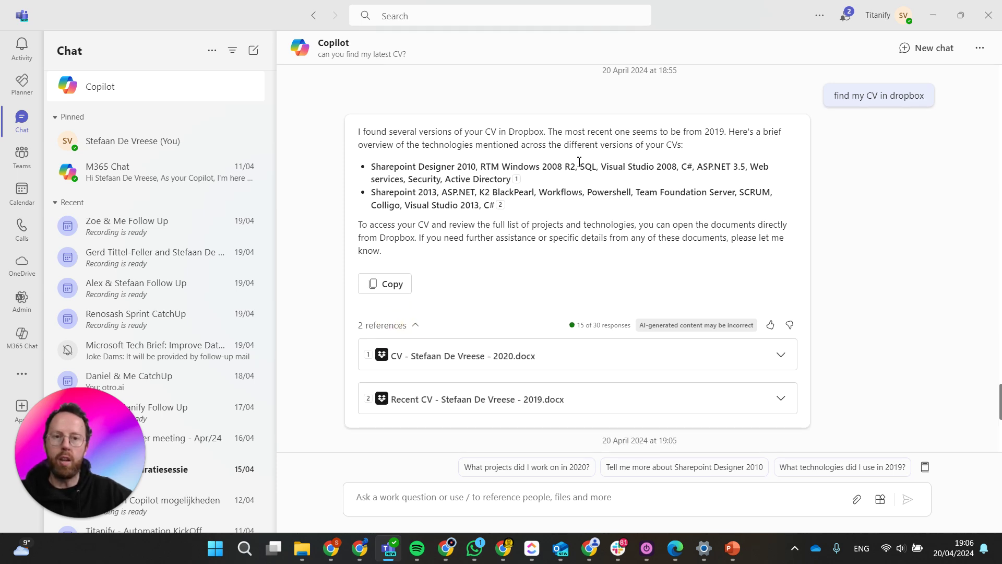
mouse_move(519, 186)
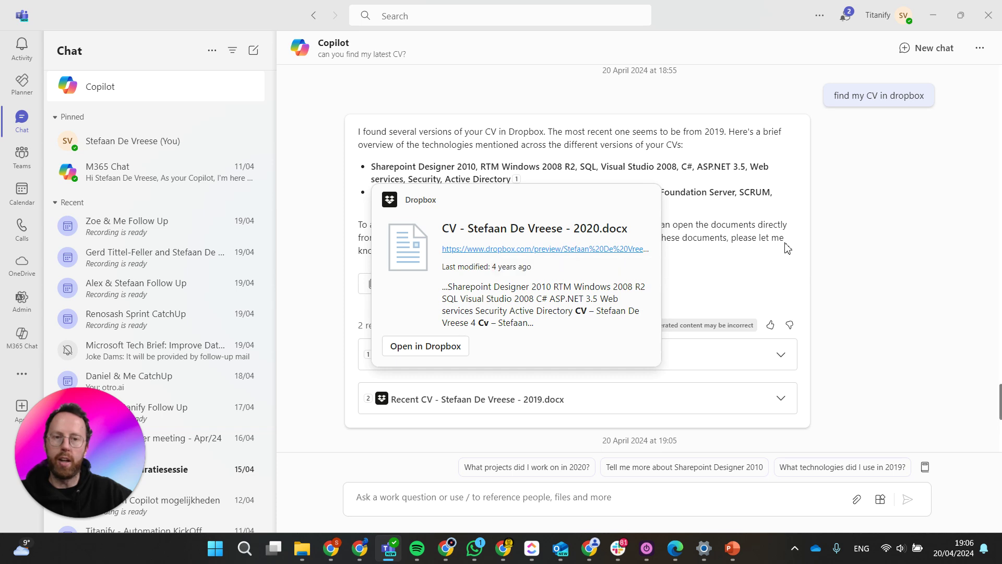
Compare Copilot's answers to the Dropbox CV prompts across the conversation, including the reply listing technologies and its two references
scroll(682, 299, "down", 3)
scroll(682, 300, "down", 3)
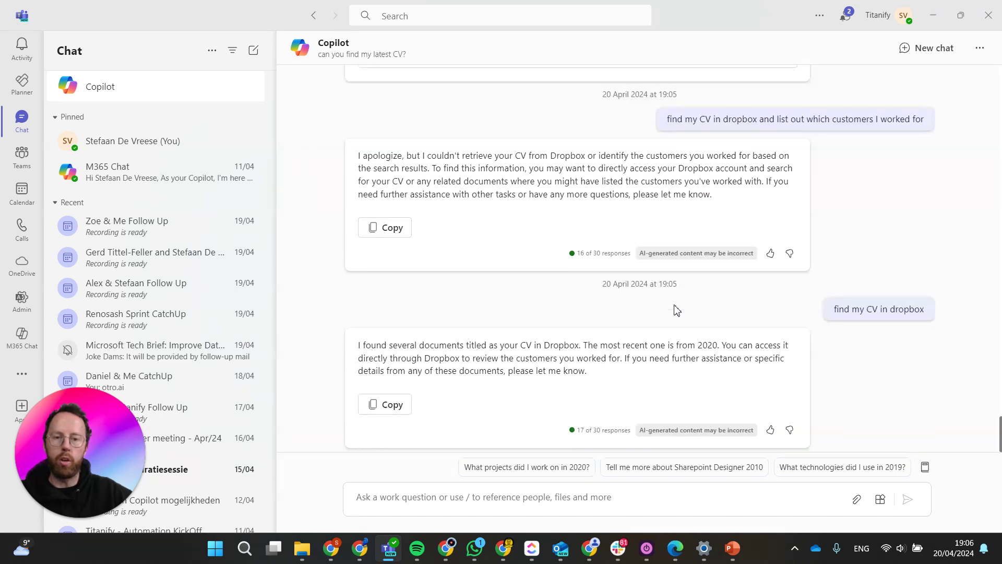
scroll(645, 348, "up", 10)
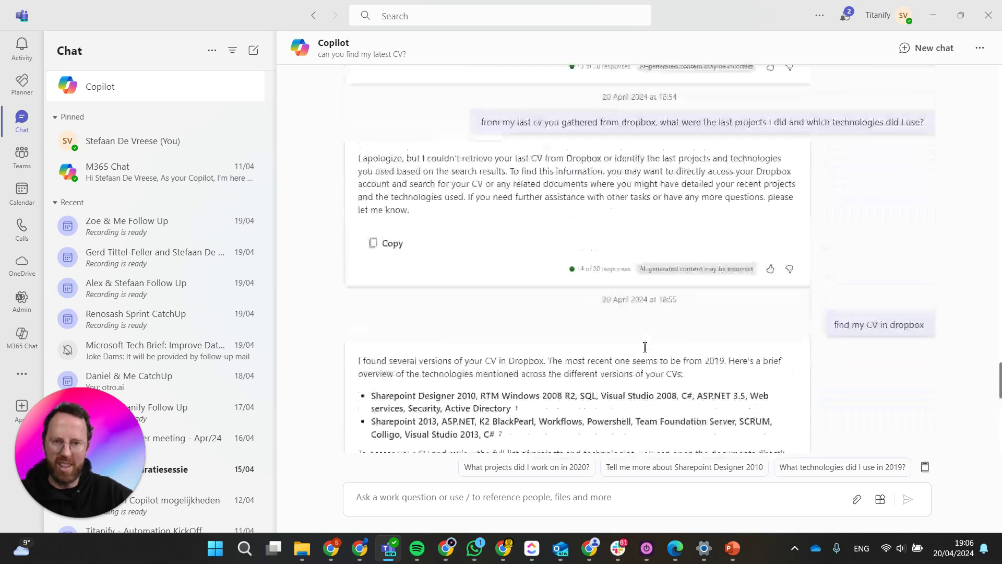
scroll(569, 230, "down", 6)
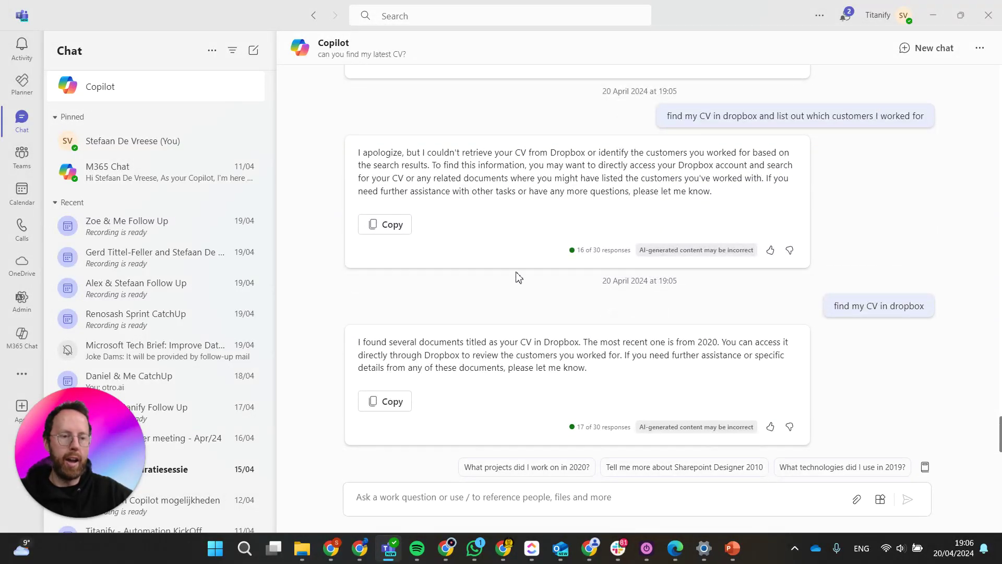
scroll(552, 308, "up", 4)
scroll(549, 307, "up", 1)
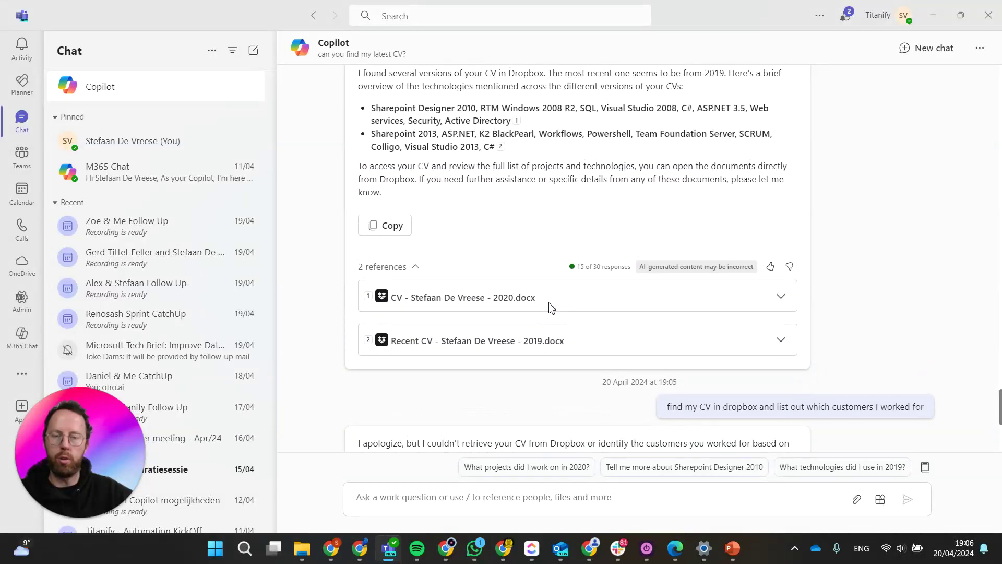
scroll(555, 240, "up", 1)
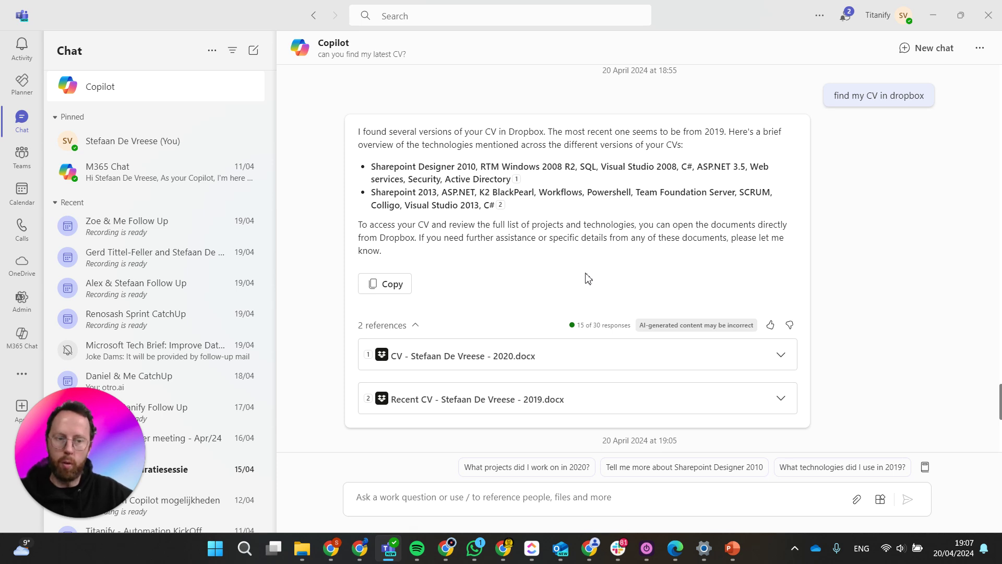
Turn the Web content plugin on for Copilot, switch it back off, and close the plugin list
left_click(880, 499)
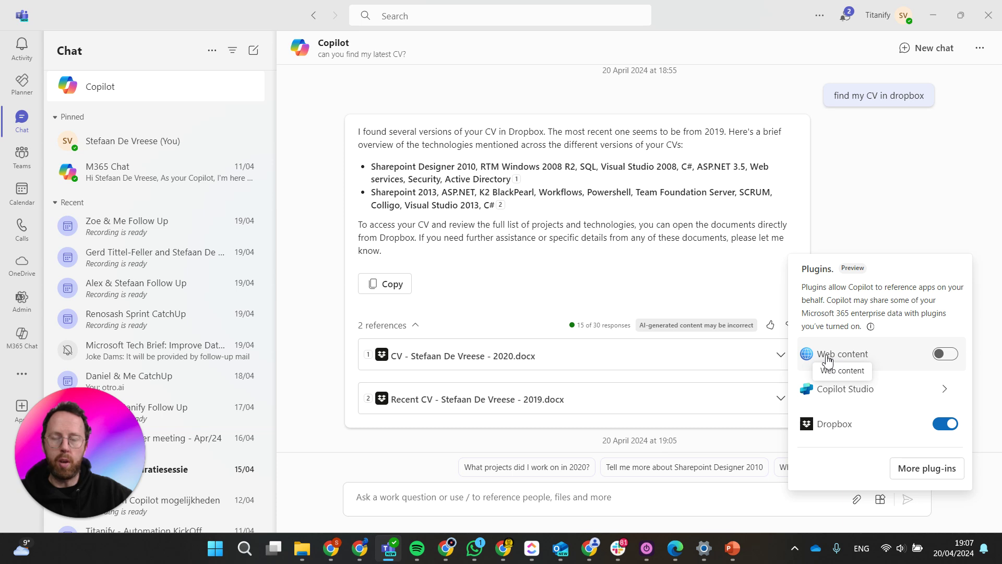
left_click(943, 355)
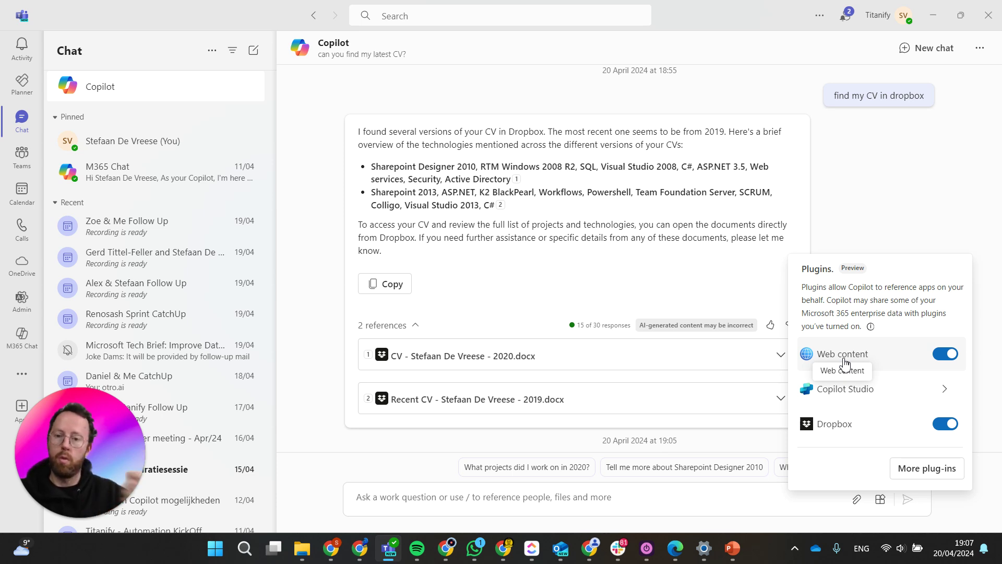
left_click(945, 356)
left_click(888, 208)
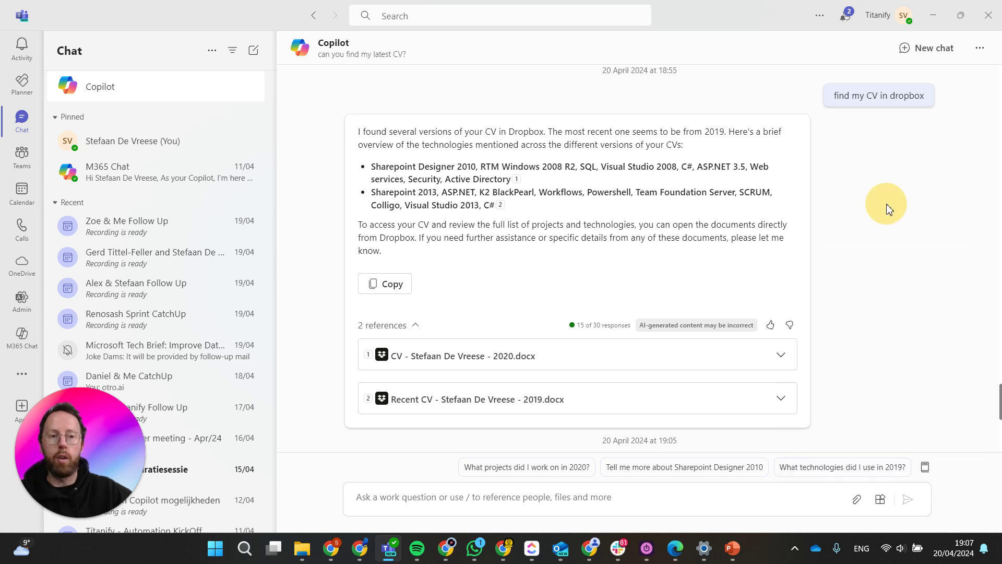